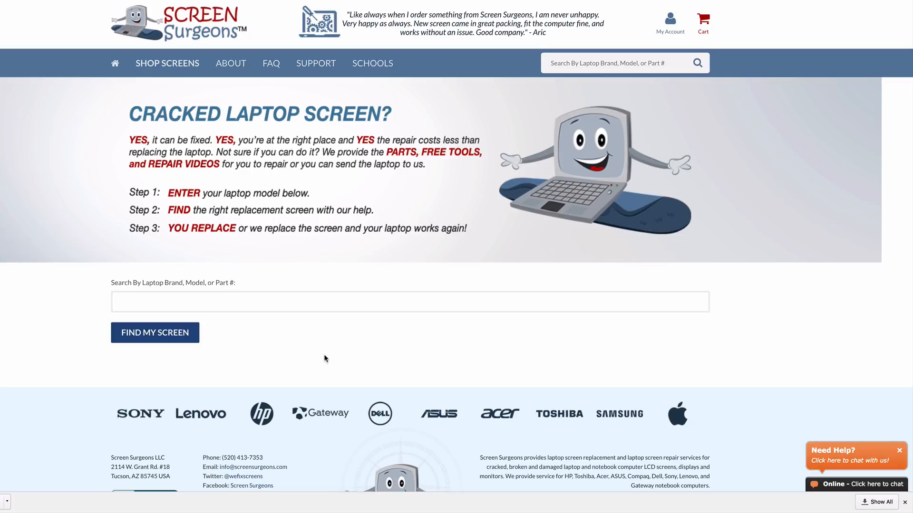
Search the home page screen finder for the laptop model 'acer v5-571p'.
{"action": "left_click", "coordinate": [239, 305]}
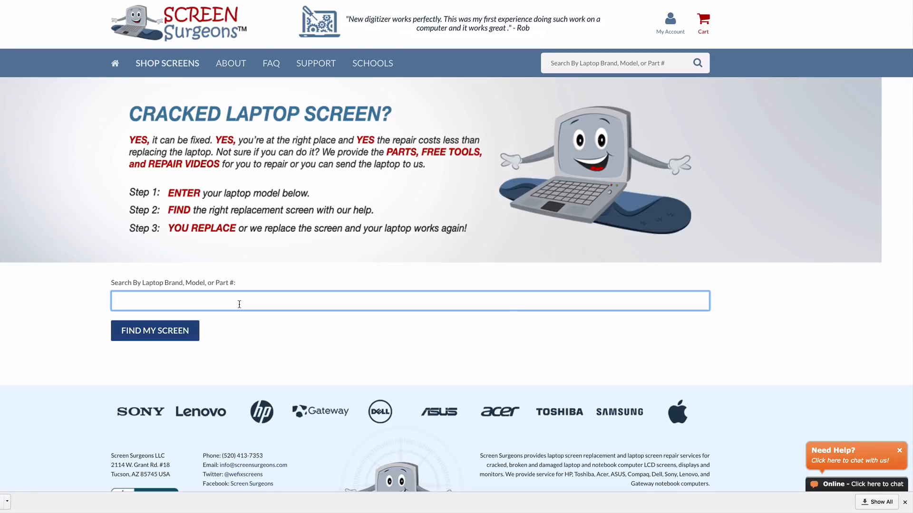
{"action": "type", "text": "acer "}
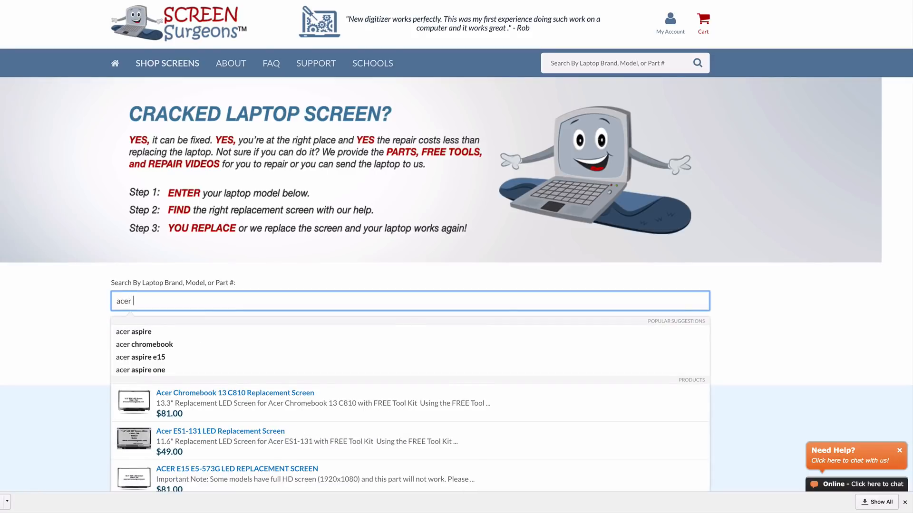
{"action": "type", "text": "v5-57"}
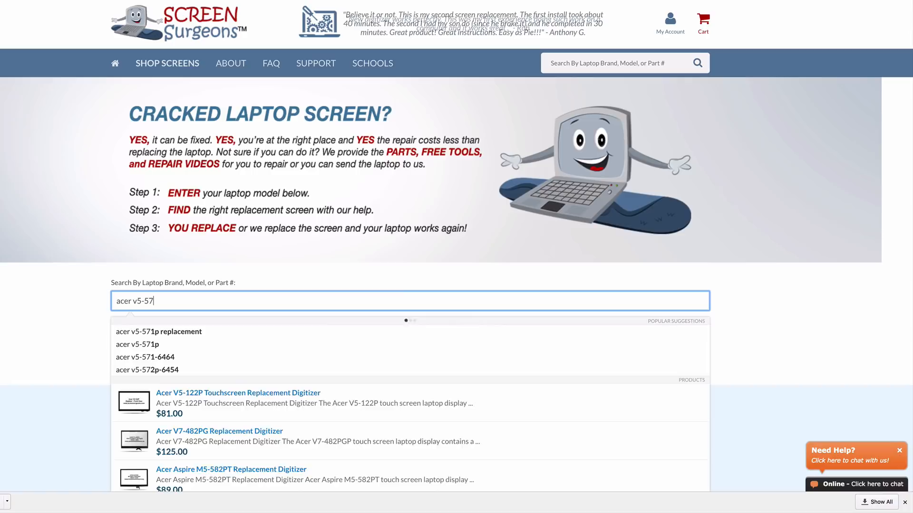
{"action": "type", "text": "1p"}
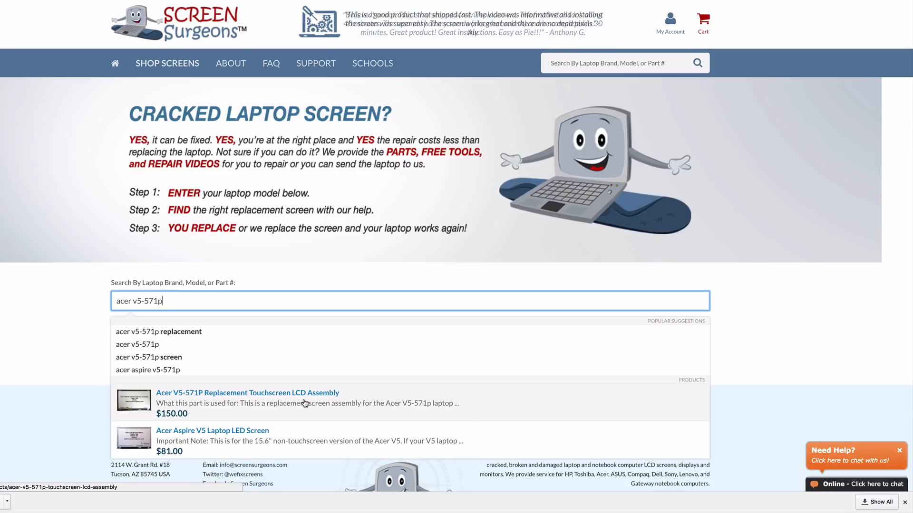
View the Acer V5-571P Replacement Touchscreen LCD Assembly product page and its details.
{"action": "left_click", "coordinate": [306, 404]}
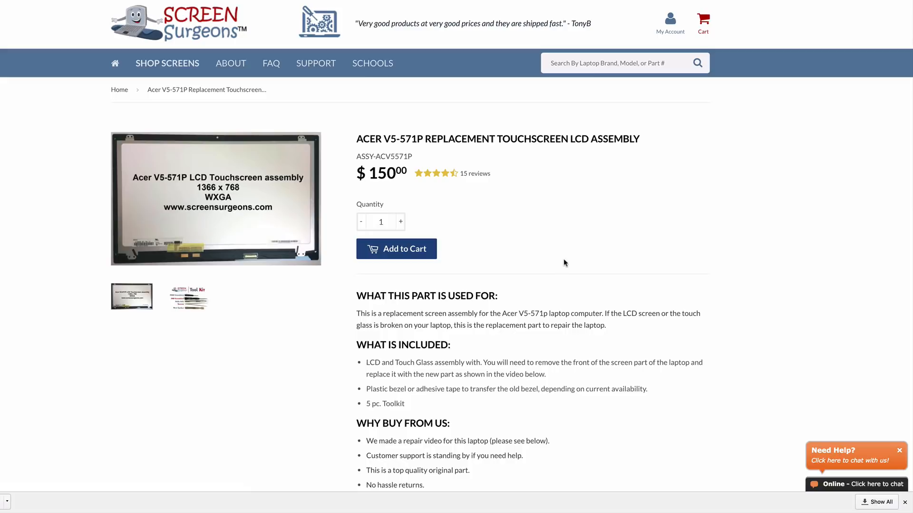
{"action": "scroll", "coordinate": [561, 269], "scroll_direction": "down", "scroll_amount": 3}
{"action": "scroll", "coordinate": [562, 269], "scroll_direction": "down", "scroll_amount": 3}
{"action": "scroll", "coordinate": [562, 268], "scroll_direction": "down", "scroll_amount": 4}
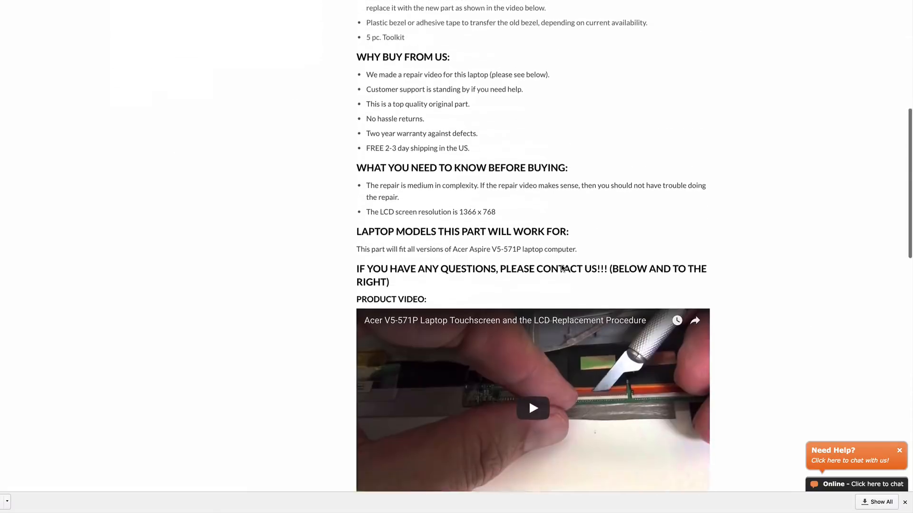
{"action": "scroll", "coordinate": [561, 269], "scroll_direction": "down", "scroll_amount": 4}
{"action": "scroll", "coordinate": [562, 268], "scroll_direction": "up", "scroll_amount": 5}
{"action": "scroll", "coordinate": [561, 269], "scroll_direction": "up", "scroll_amount": 5}
{"action": "scroll", "coordinate": [530, 271], "scroll_direction": "up", "scroll_amount": 3}
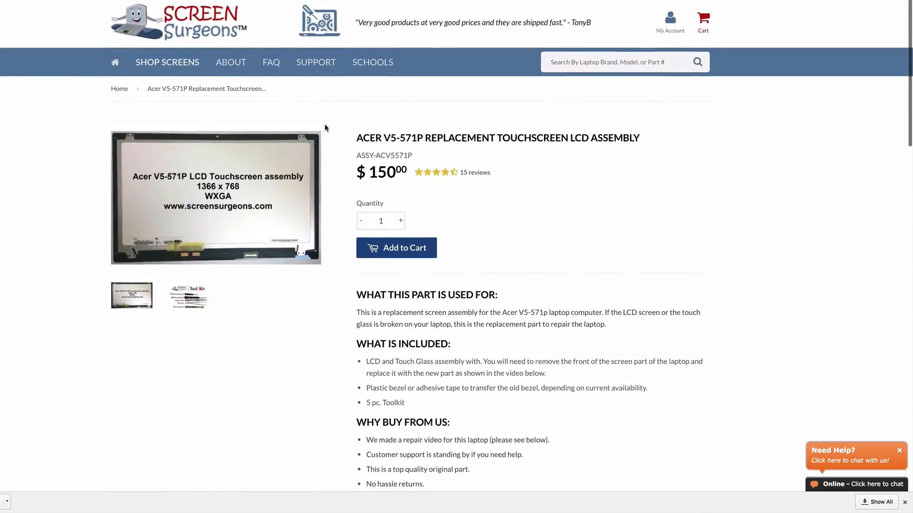
{"action": "scroll", "coordinate": [530, 268], "scroll_direction": "down", "scroll_amount": 1}
{"action": "scroll", "coordinate": [530, 268], "scroll_direction": "down", "scroll_amount": 4}
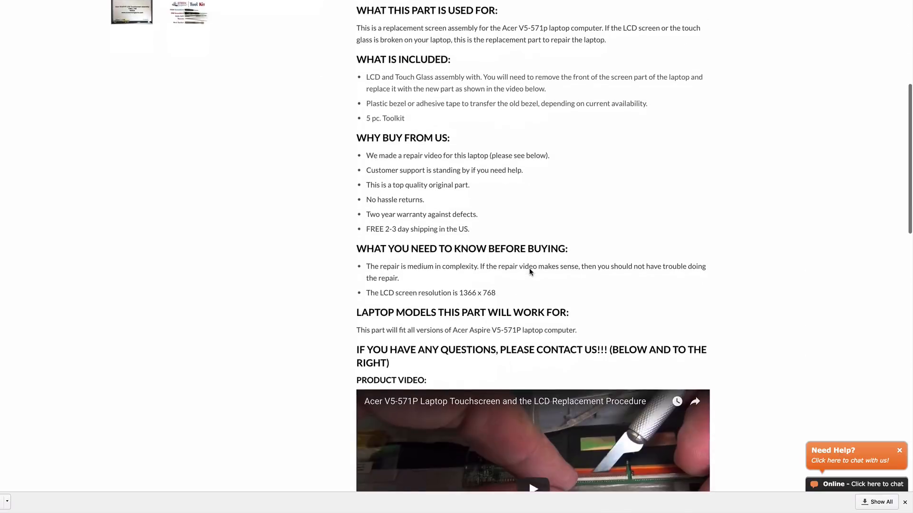
{"action": "scroll", "coordinate": [530, 269], "scroll_direction": "down", "scroll_amount": 1}
{"action": "scroll", "coordinate": [529, 269], "scroll_direction": "up", "scroll_amount": 2}
{"action": "scroll", "coordinate": [529, 269], "scroll_direction": "up", "scroll_amount": 2}
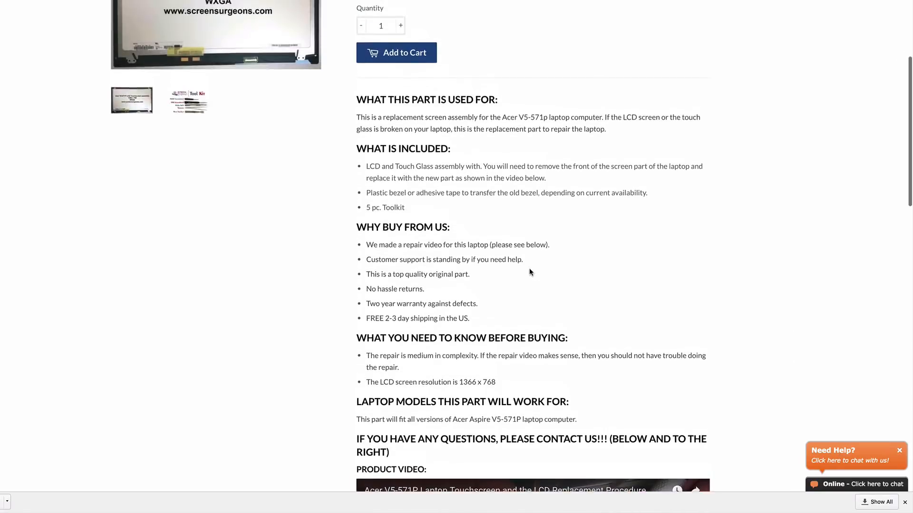
{"action": "scroll", "coordinate": [529, 268], "scroll_direction": "down", "scroll_amount": 4}
{"action": "scroll", "coordinate": [529, 271], "scroll_direction": "down", "scroll_amount": 3}
{"action": "scroll", "coordinate": [530, 271], "scroll_direction": "down", "scroll_amount": 1}
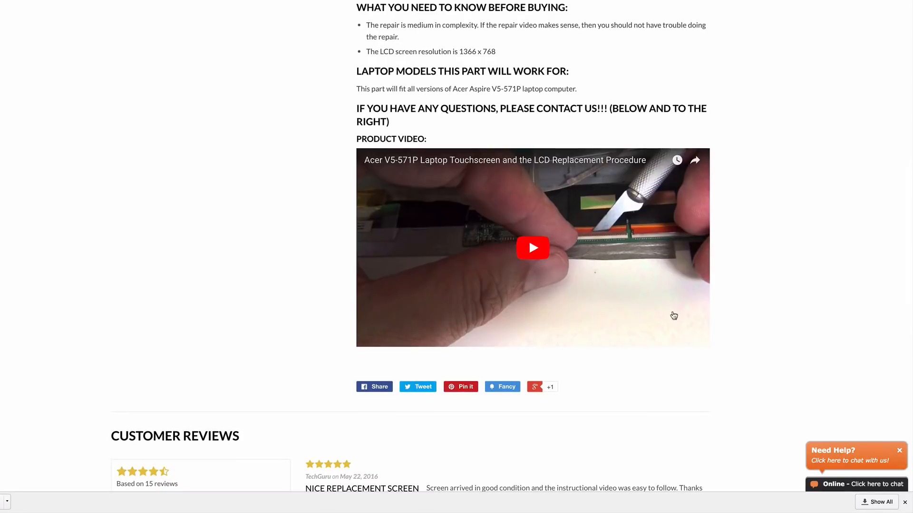
{"action": "scroll", "coordinate": [852, 268], "scroll_direction": "up", "scroll_amount": 5}
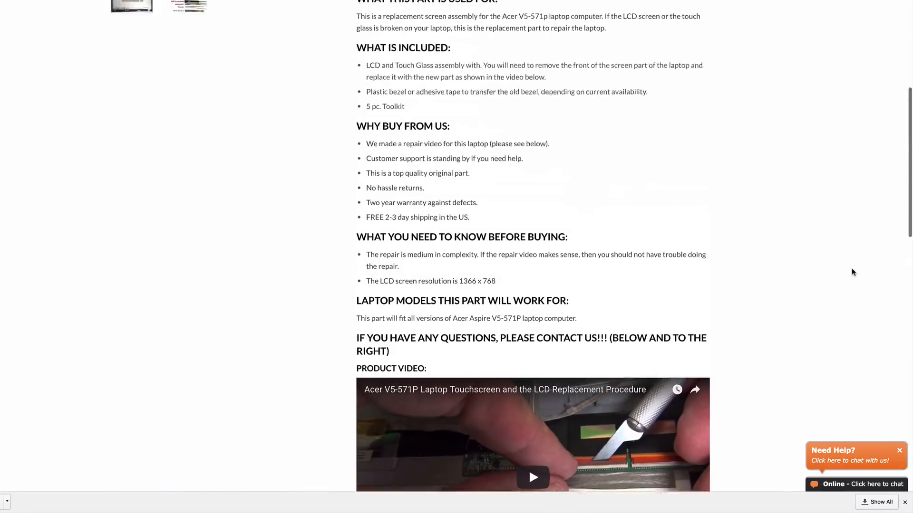
{"action": "scroll", "coordinate": [851, 268], "scroll_direction": "up", "scroll_amount": 3}
{"action": "scroll", "coordinate": [852, 268], "scroll_direction": "up", "scroll_amount": 1}
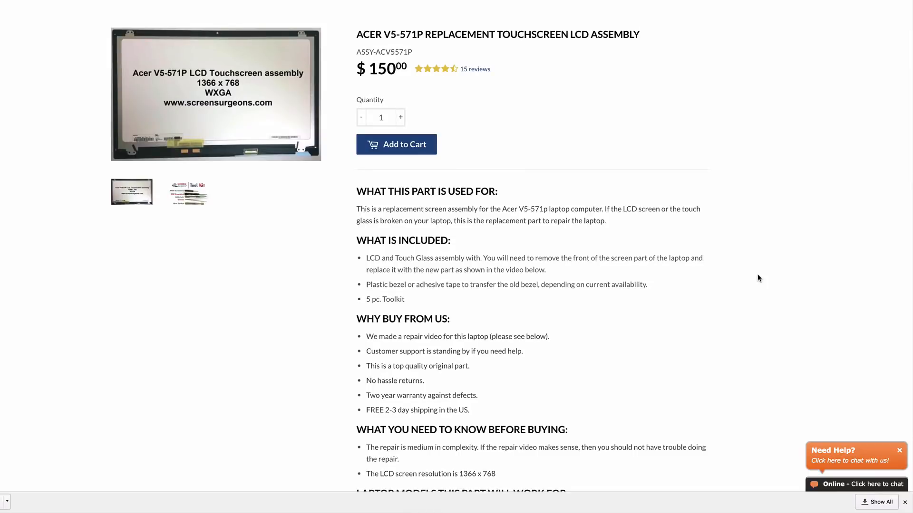
{"action": "scroll", "coordinate": [761, 275], "scroll_direction": "down", "scroll_amount": 2}
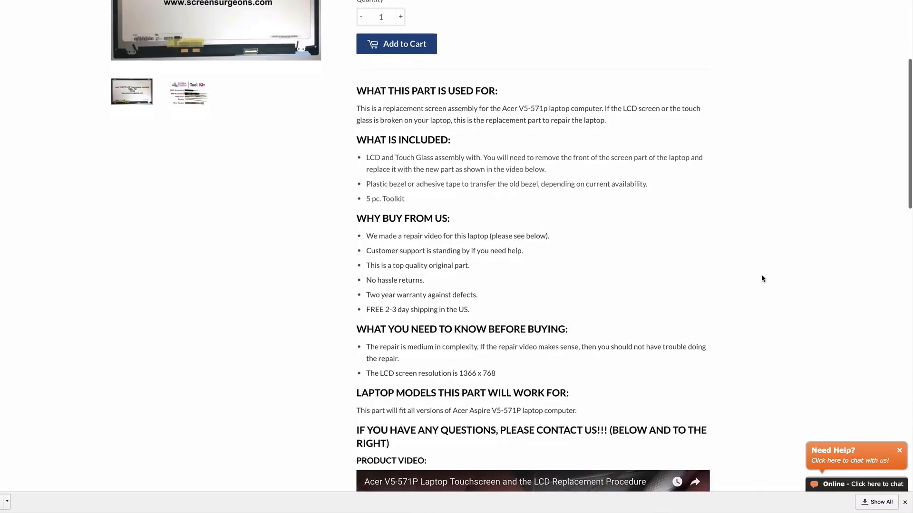
{"action": "scroll", "coordinate": [761, 275], "scroll_direction": "down", "scroll_amount": 2}
{"action": "scroll", "coordinate": [760, 274], "scroll_direction": "down", "scroll_amount": 8}
{"action": "scroll", "coordinate": [760, 275], "scroll_direction": "down", "scroll_amount": 5}
{"action": "scroll", "coordinate": [761, 274], "scroll_direction": "down", "scroll_amount": 3}
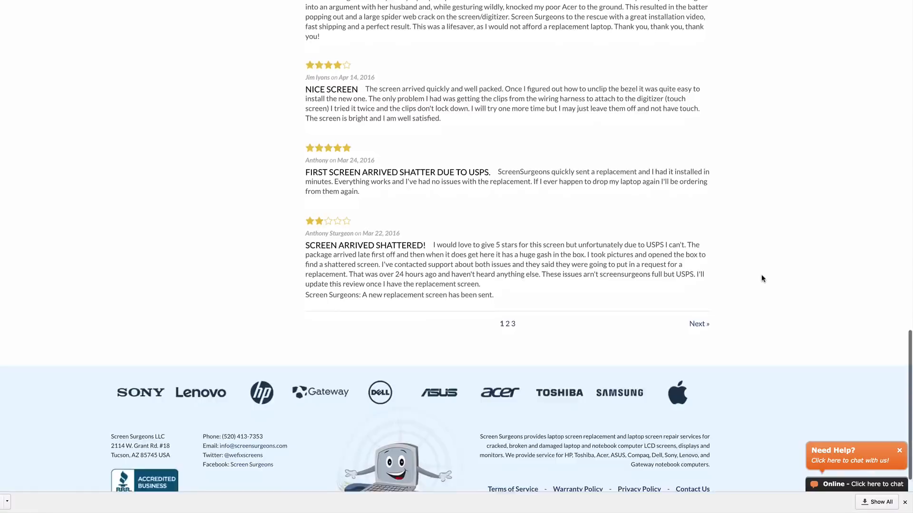
{"action": "scroll", "coordinate": [760, 275], "scroll_direction": "up", "scroll_amount": 8}
{"action": "scroll", "coordinate": [761, 275], "scroll_direction": "up", "scroll_amount": 6}
{"action": "scroll", "coordinate": [761, 275], "scroll_direction": "up", "scroll_amount": 2}
{"action": "scroll", "coordinate": [761, 275], "scroll_direction": "down", "scroll_amount": 3}
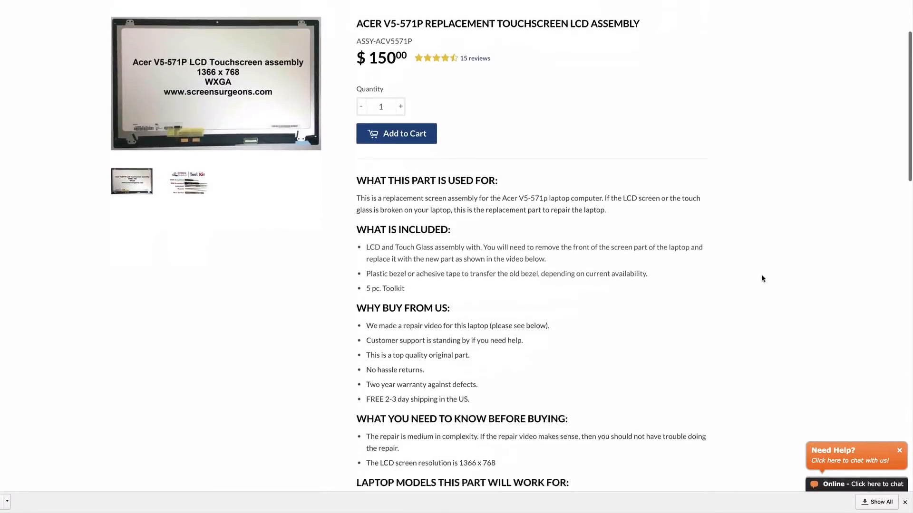
{"action": "scroll", "coordinate": [761, 275], "scroll_direction": "down", "scroll_amount": 4}
{"action": "scroll", "coordinate": [761, 274], "scroll_direction": "down", "scroll_amount": 3}
{"action": "scroll", "coordinate": [761, 274], "scroll_direction": "down", "scroll_amount": 2}
{"action": "scroll", "coordinate": [761, 275], "scroll_direction": "down", "scroll_amount": 1}
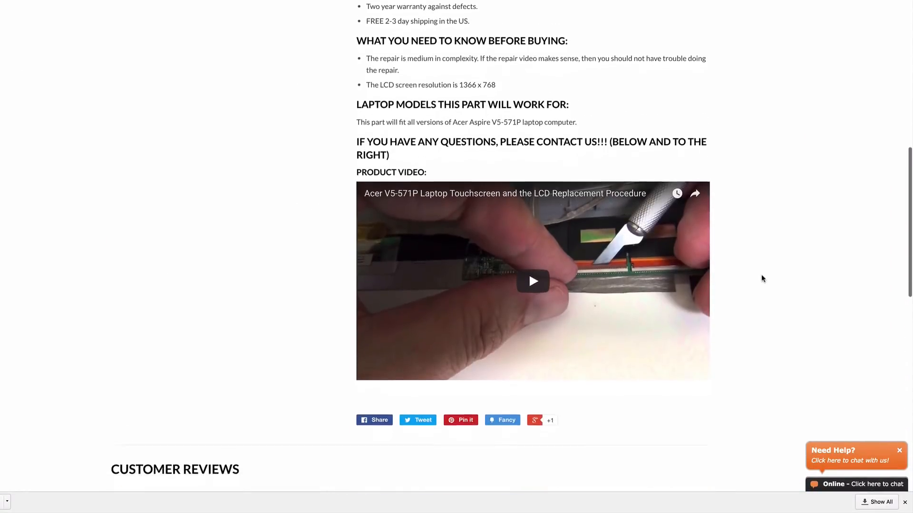
{"action": "scroll", "coordinate": [761, 275], "scroll_direction": "down", "scroll_amount": 2}
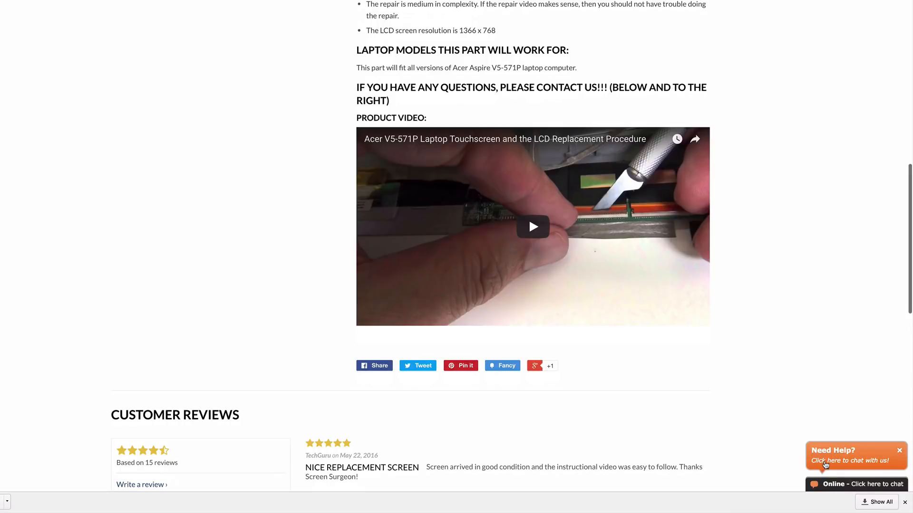
{"action": "scroll", "coordinate": [772, 251], "scroll_direction": "down", "scroll_amount": 3}
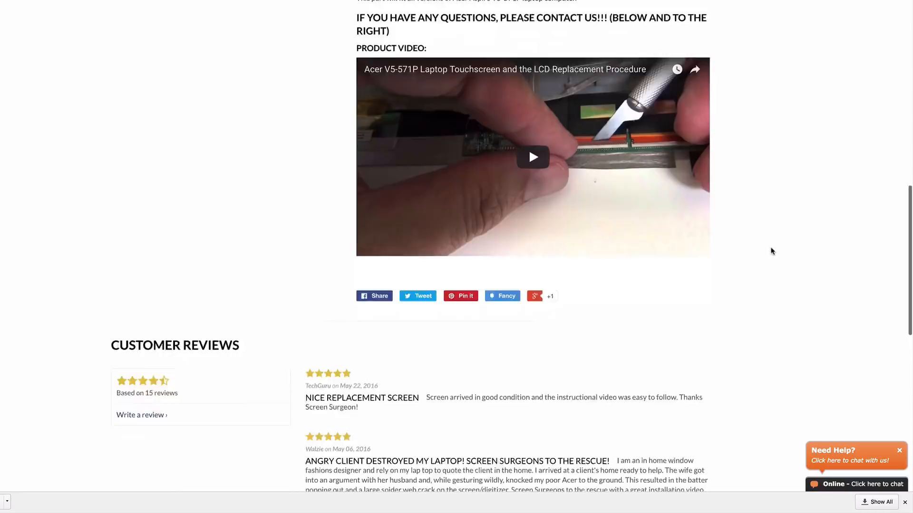
{"action": "scroll", "coordinate": [772, 251], "scroll_direction": "down", "scroll_amount": 2}
{"action": "scroll", "coordinate": [772, 251], "scroll_direction": "up", "scroll_amount": 10}
{"action": "scroll", "coordinate": [772, 252], "scroll_direction": "up", "scroll_amount": 3}
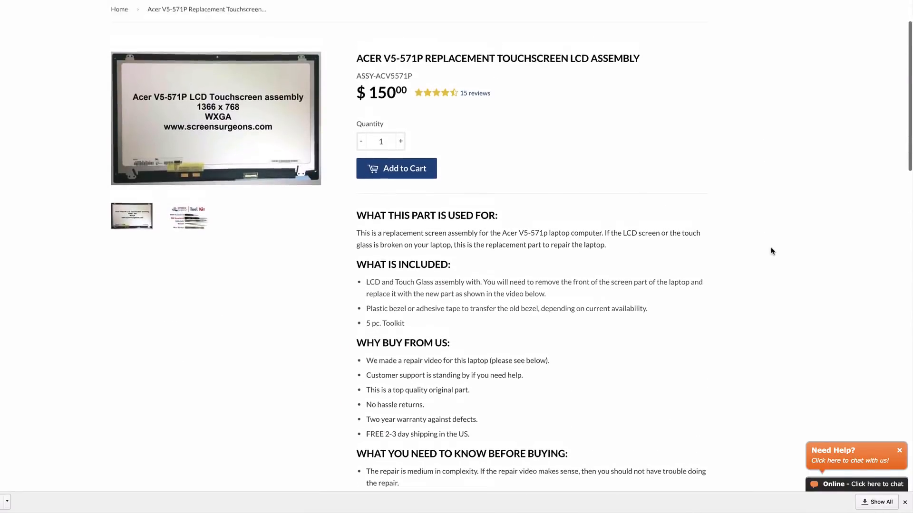
{"action": "scroll", "coordinate": [772, 251], "scroll_direction": "up", "scroll_amount": 3}
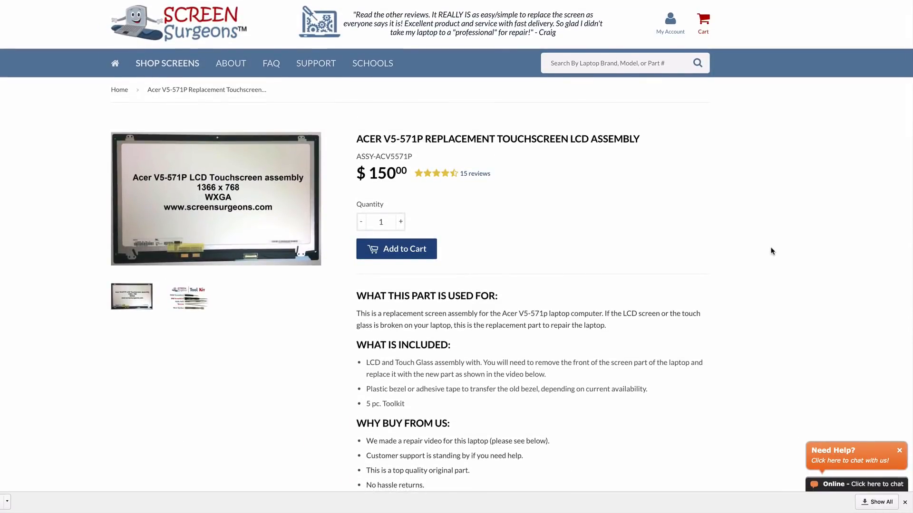
{"action": "scroll", "coordinate": [772, 251], "scroll_direction": "down", "scroll_amount": 3}
{"action": "scroll", "coordinate": [772, 251], "scroll_direction": "down", "scroll_amount": 4}
{"action": "scroll", "coordinate": [772, 251], "scroll_direction": "down", "scroll_amount": 3}
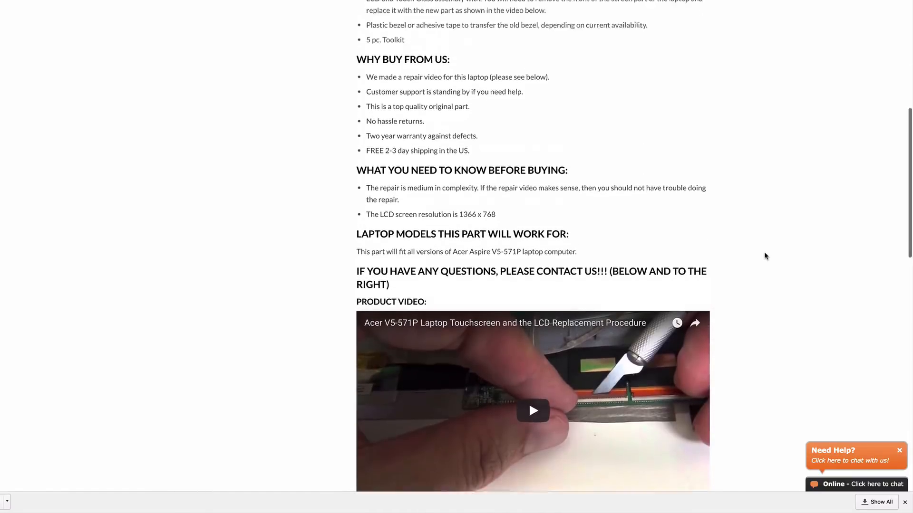
{"action": "scroll", "coordinate": [764, 252], "scroll_direction": "up", "scroll_amount": 5}
{"action": "scroll", "coordinate": [764, 252], "scroll_direction": "up", "scroll_amount": 2}
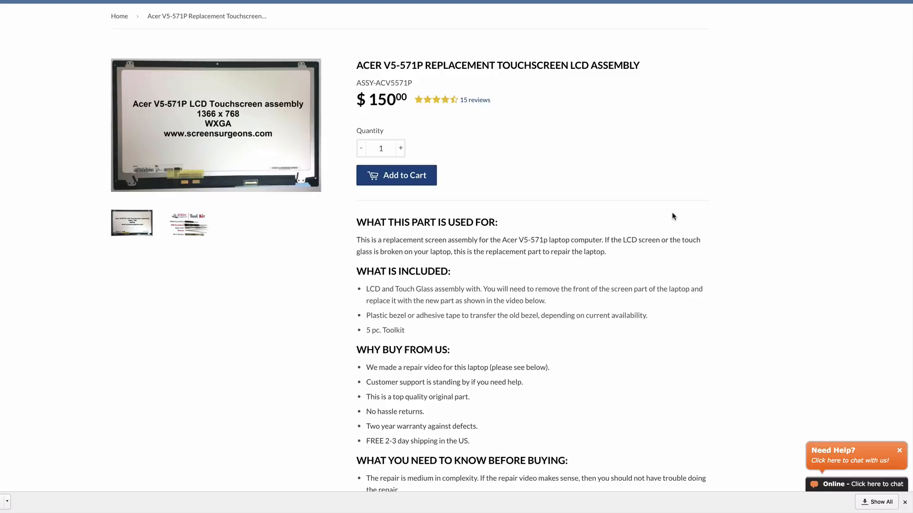
{"action": "scroll", "coordinate": [672, 212], "scroll_direction": "down", "scroll_amount": 3}
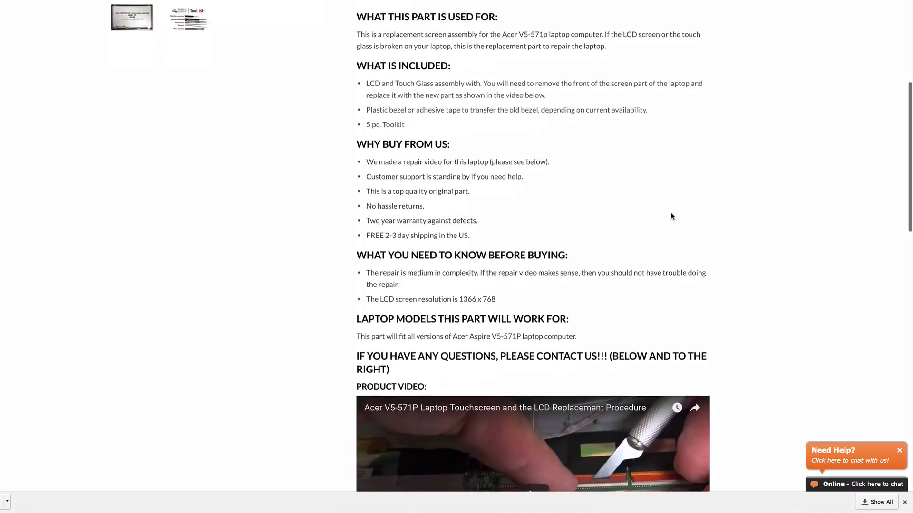
{"action": "scroll", "coordinate": [672, 212], "scroll_direction": "up", "scroll_amount": 8}
From the home page, search for 'hp zvx60' and bring up the HP search results.
{"action": "left_click", "coordinate": [114, 63]}
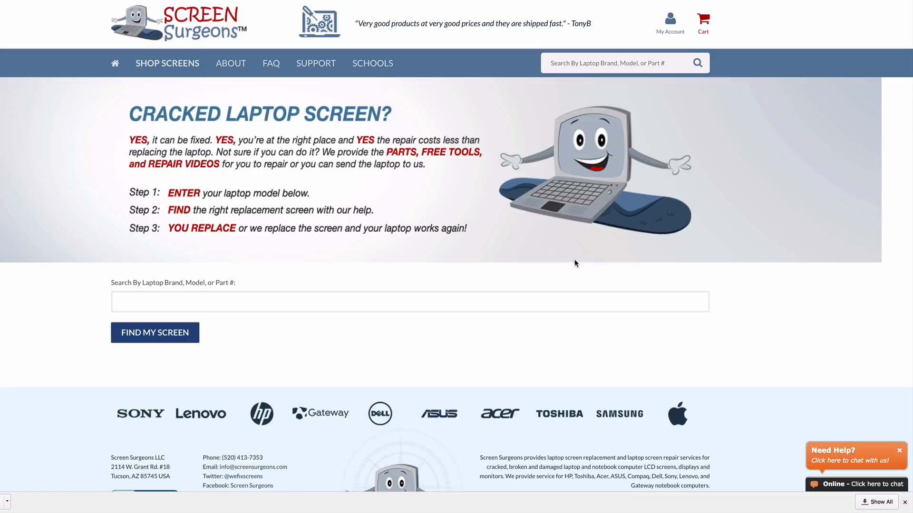
{"action": "left_click", "coordinate": [301, 302]}
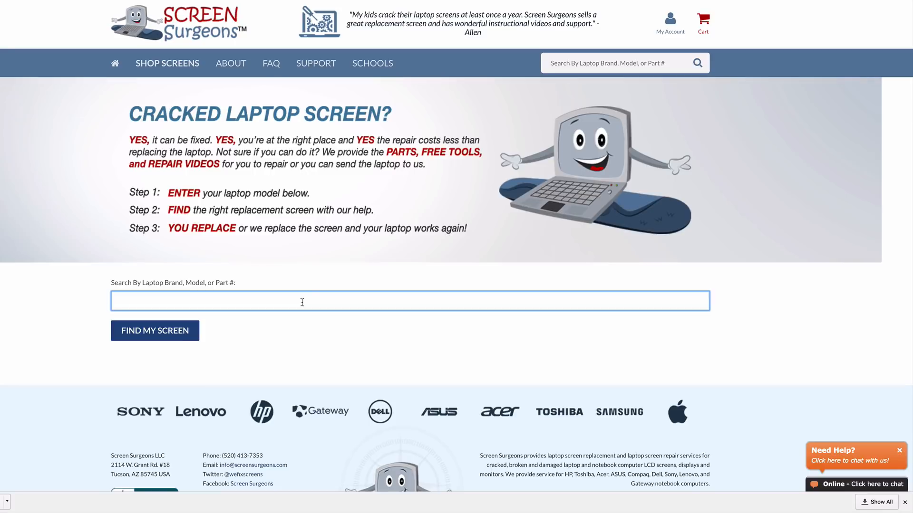
{"action": "type", "text": "hp "}
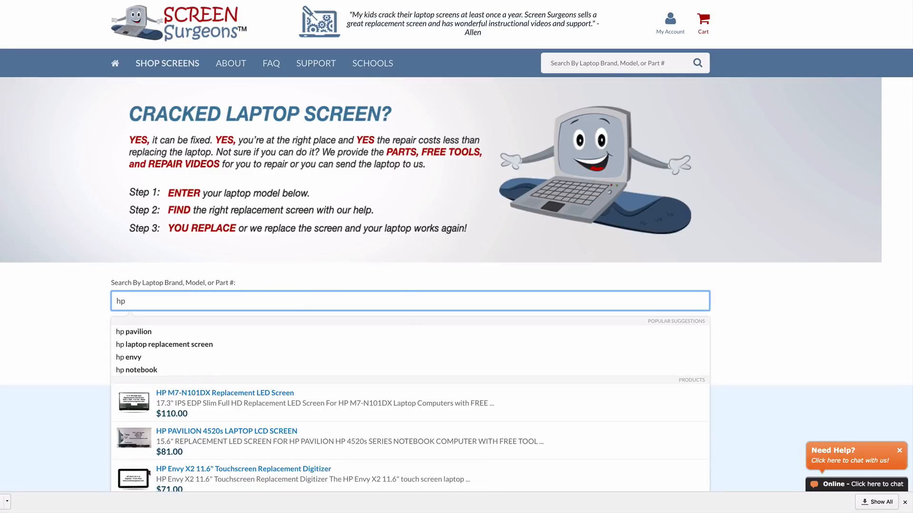
{"action": "type", "text": "zv"}
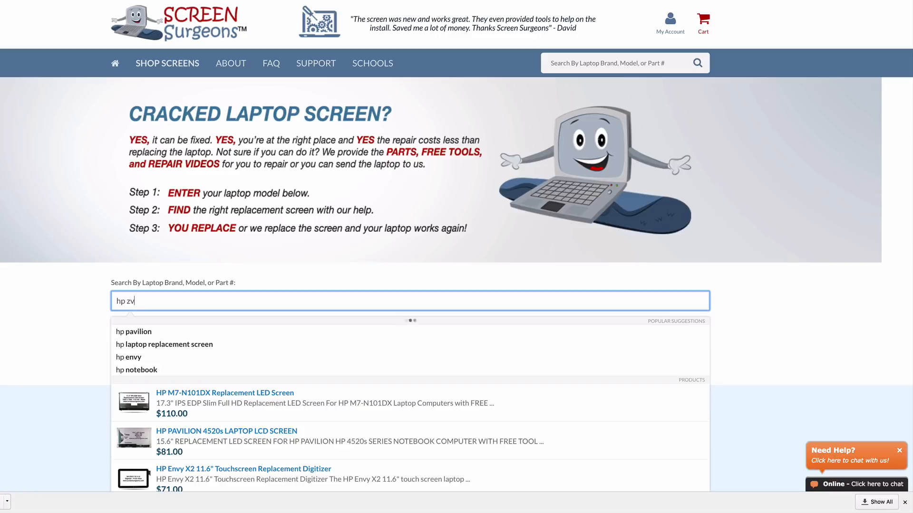
{"action": "type", "text": "x6"}
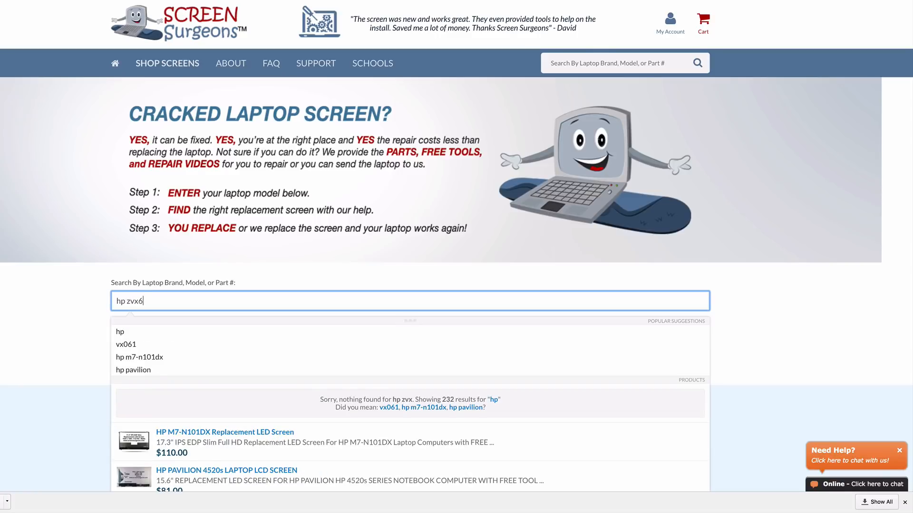
{"action": "type", "text": "0"}
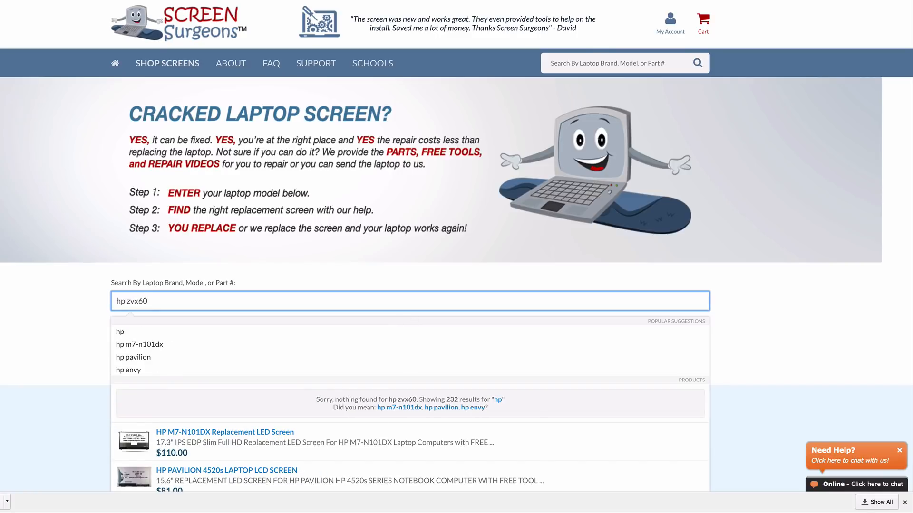
{"action": "key", "text": "Return"}
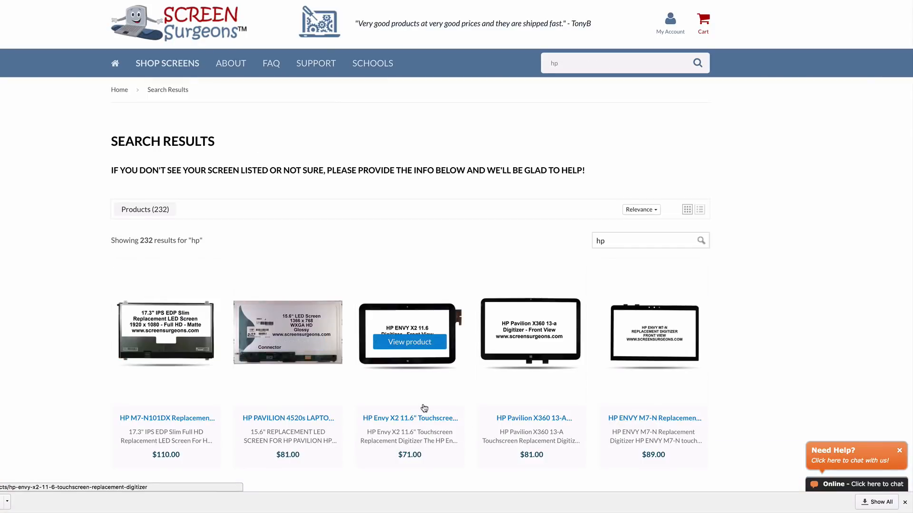
{"action": "scroll", "coordinate": [423, 409], "scroll_direction": "down", "scroll_amount": 3}
{"action": "scroll", "coordinate": [424, 409], "scroll_direction": "down", "scroll_amount": 4}
{"action": "scroll", "coordinate": [382, 133], "scroll_direction": "down", "scroll_amount": 1}
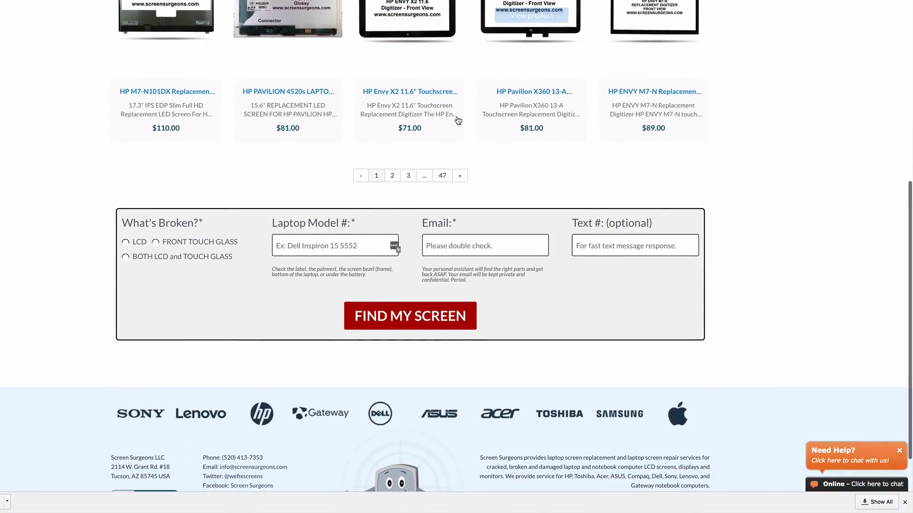
{"action": "scroll", "coordinate": [540, 301], "scroll_direction": "down", "scroll_amount": 1}
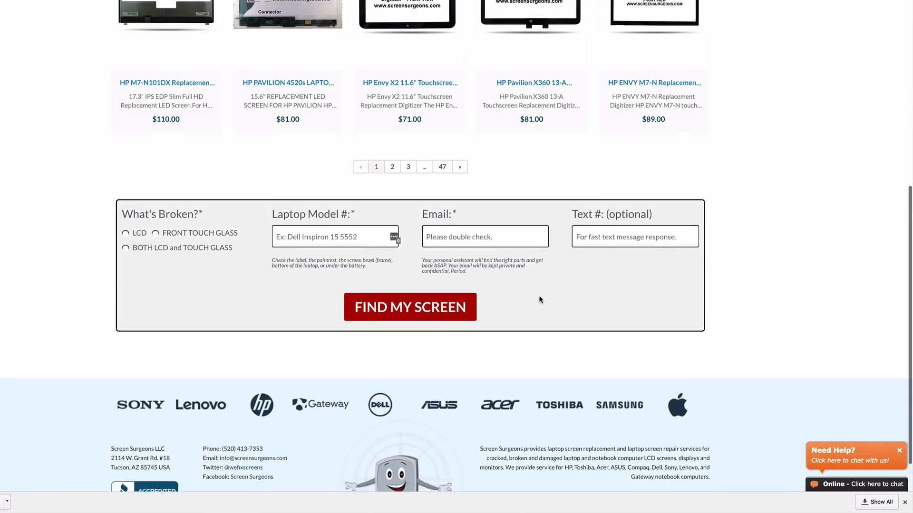
{"action": "scroll", "coordinate": [540, 300], "scroll_direction": "up", "scroll_amount": 3}
{"action": "scroll", "coordinate": [540, 300], "scroll_direction": "up", "scroll_amount": 3}
{"action": "scroll", "coordinate": [499, 285], "scroll_direction": "down", "scroll_amount": 3}
{"action": "scroll", "coordinate": [457, 285], "scroll_direction": "down", "scroll_amount": 2}
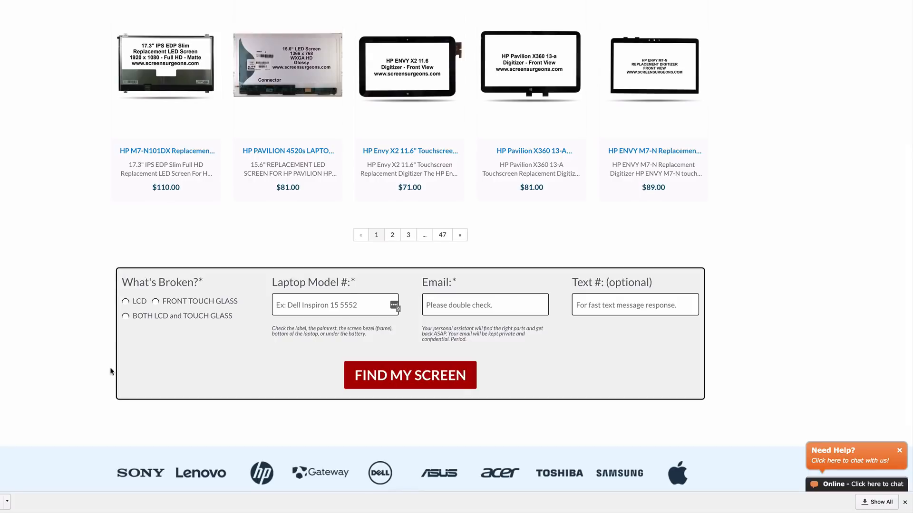
Mark both the LCD and the touch glass as the broken parts.
{"action": "left_click", "coordinate": [125, 301]}
{"action": "left_click", "coordinate": [156, 302]}
{"action": "left_click", "coordinate": [126, 315]}
Enter model 'hp zvx', email and text-message number, then submit the find-my-screen request.
{"action": "left_click", "coordinate": [317, 307]}
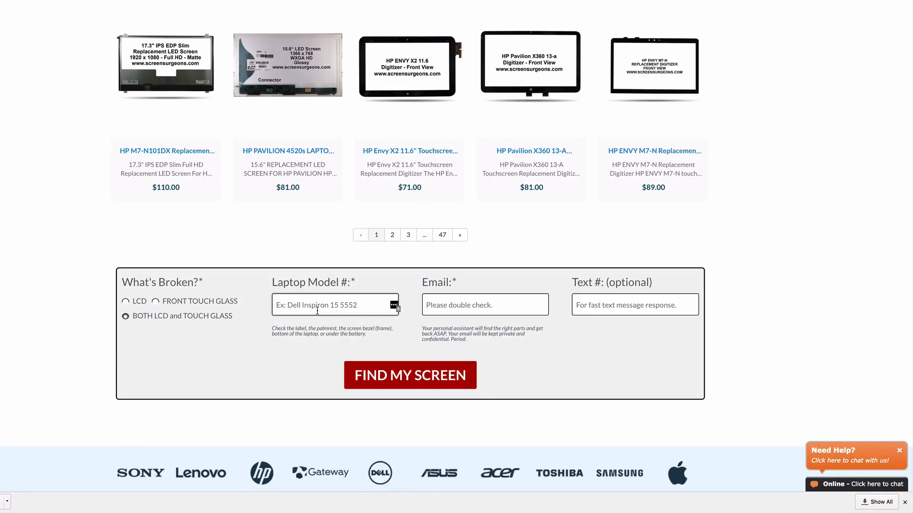
{"action": "type", "text": "hp"}
{"action": "type", "text": " zvx"}
{"action": "left_click", "coordinate": [503, 308]}
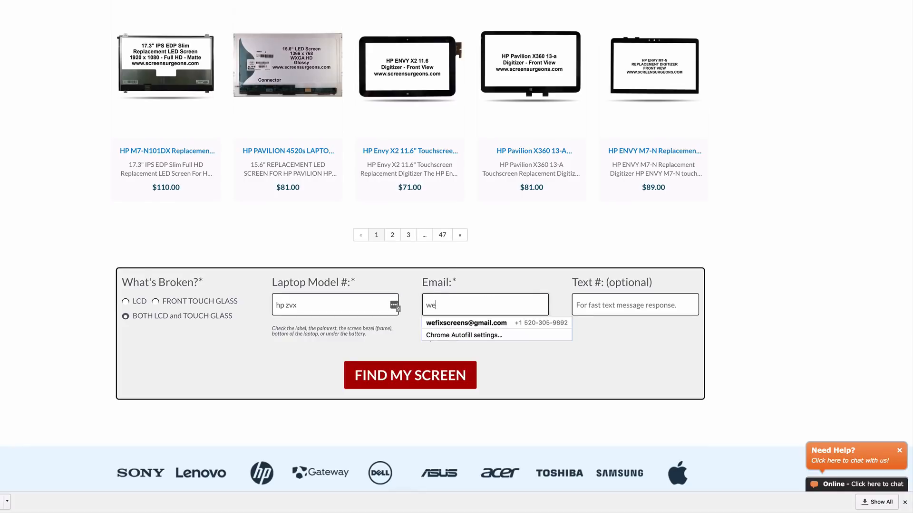
{"action": "left_click", "coordinate": [654, 304]}
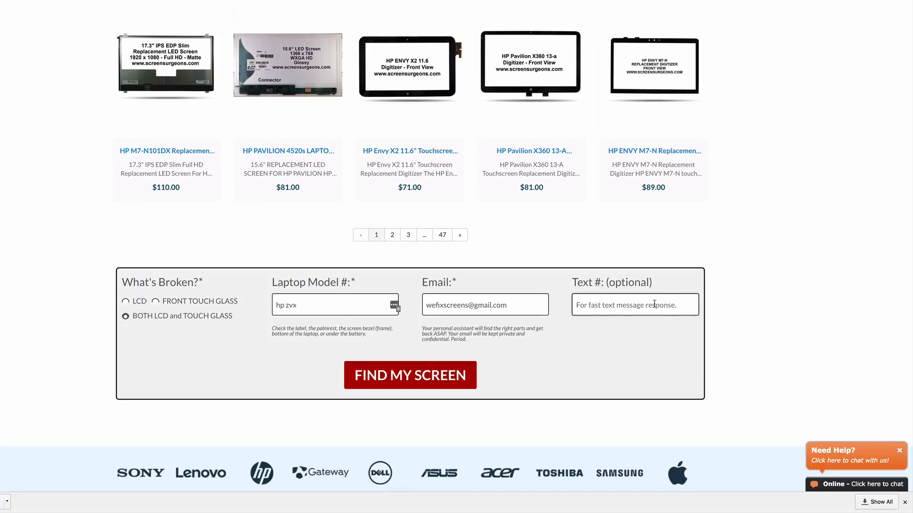
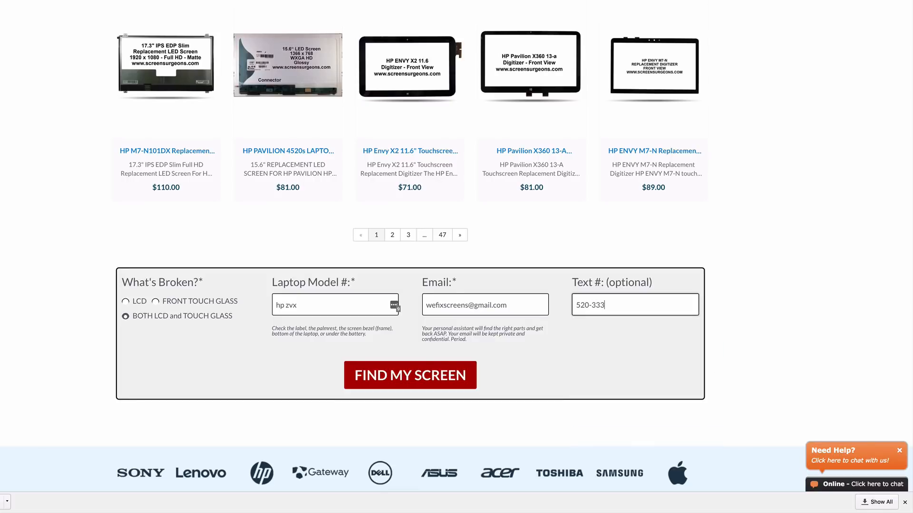
{"action": "left_click", "coordinate": [396, 376]}
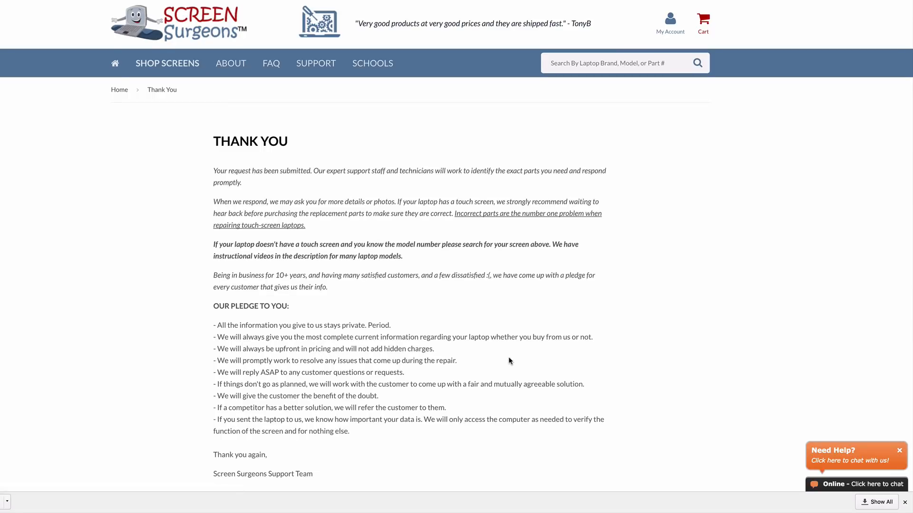
{"action": "scroll", "coordinate": [509, 360], "scroll_direction": "down", "scroll_amount": 5}
{"action": "scroll", "coordinate": [429, 220], "scroll_direction": "up", "scroll_amount": 5}
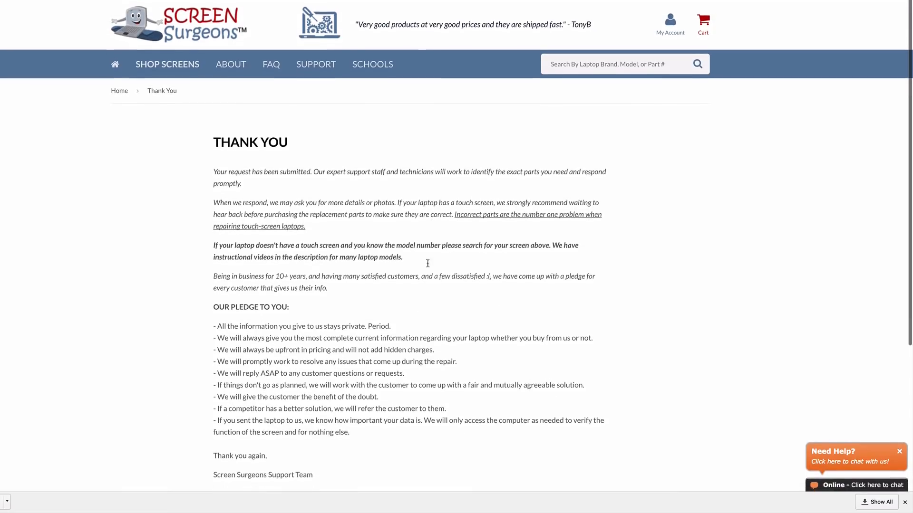